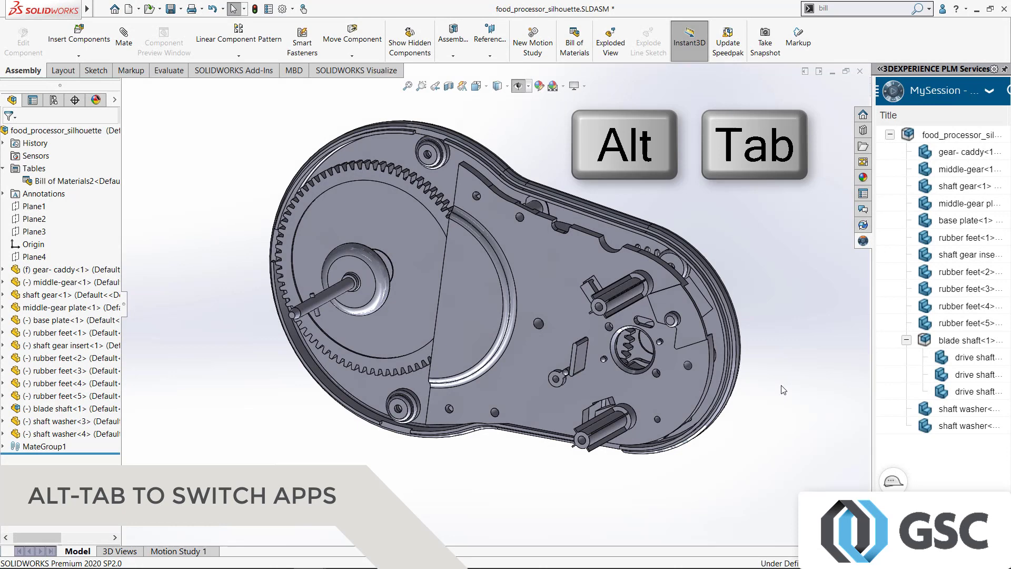
Use Alt+Tab to switch from SOLIDWORKS toward the Chrome 3DDashboard window
key("alt+Tab")
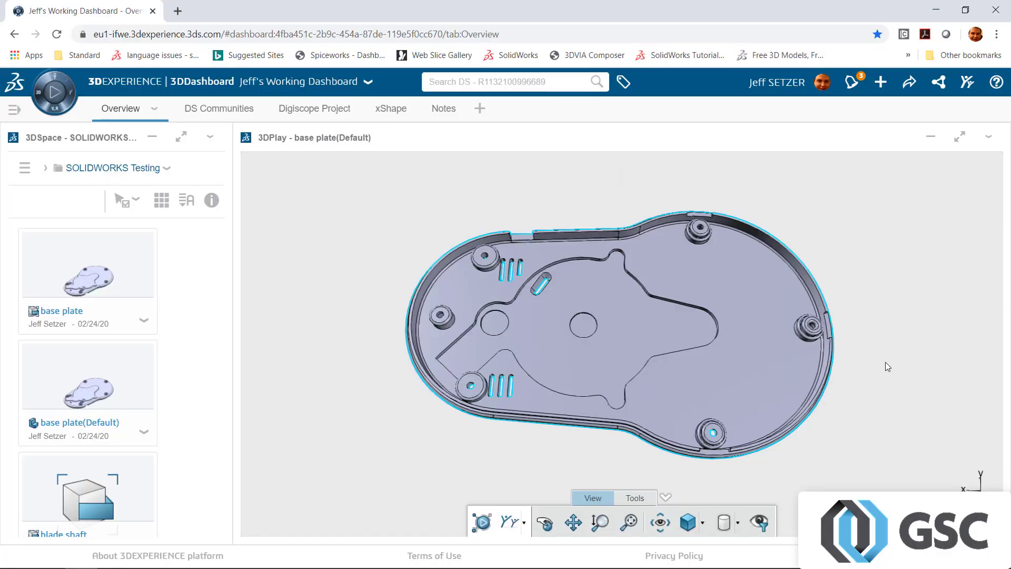
Recentre the base plate in 3DPlay, then bring the Project X BOM workbook to the front
left_click_drag(894, 388, 872, 352)
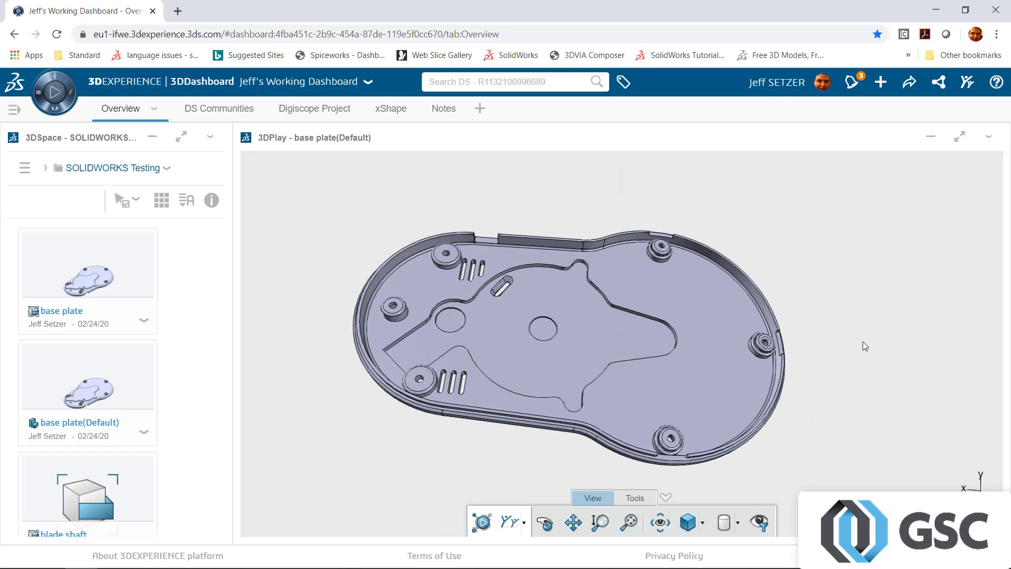
key("alt+Tab")
key("Tab")
key("Tab")
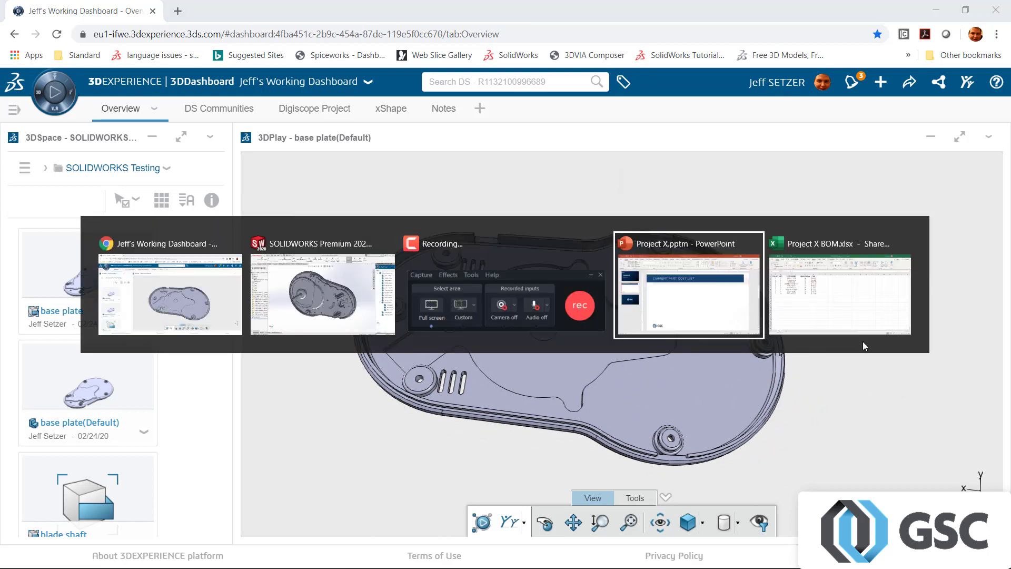
key("Tab")
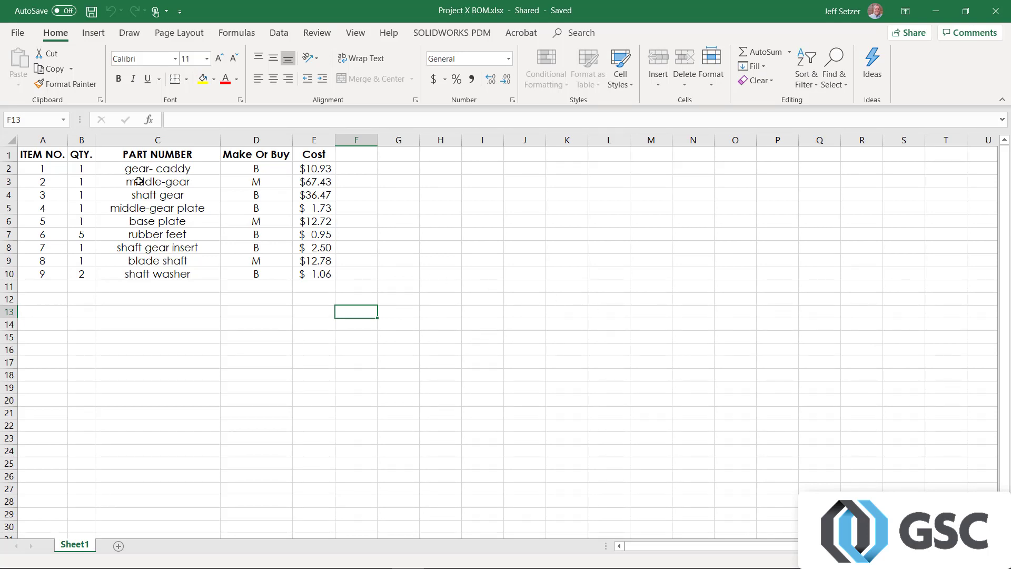
Copy the BOM table A1:E10 and switch to the Project X PowerPoint deck
left_click_drag(42, 155, 312, 275)
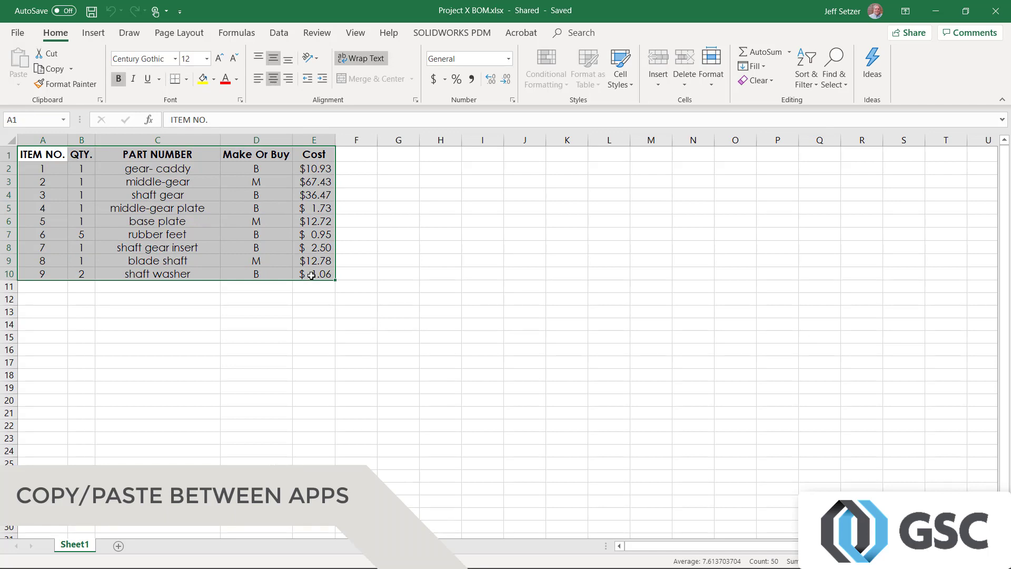
key("ctrl+c")
key("alt+Tab")
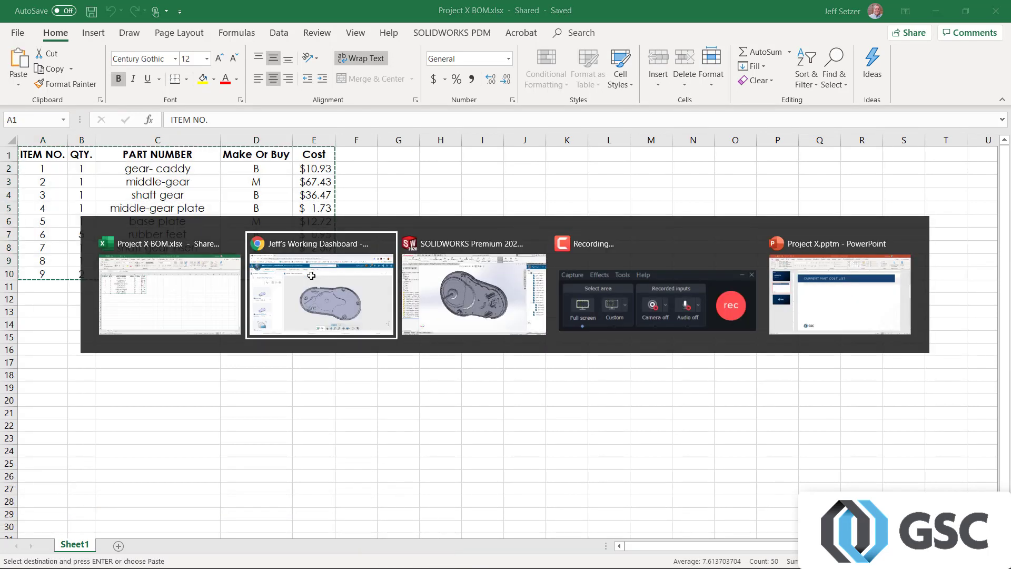
key("alt+Tab")
key("alt+Tab")
key("alt+Tab")
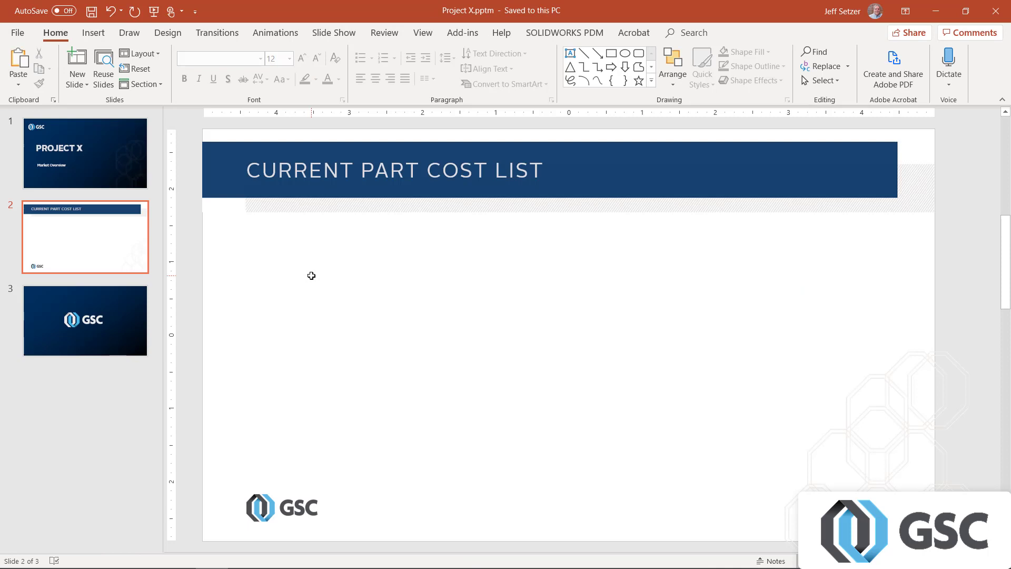
Paste the nine-row Excel cost table onto slide 2, Current Part Cost List, and deselect it
key("ctrl+v")
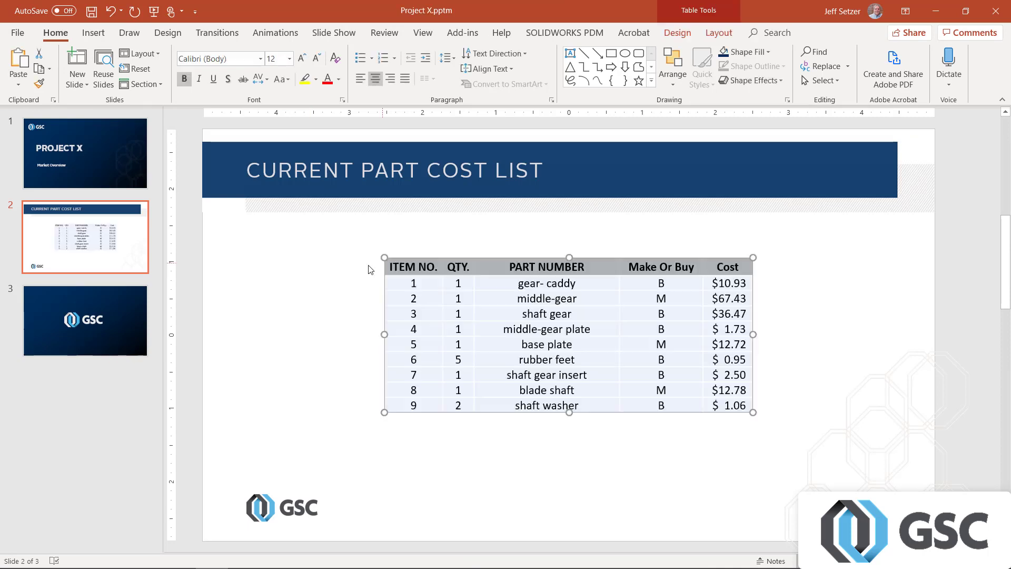
left_click(314, 292)
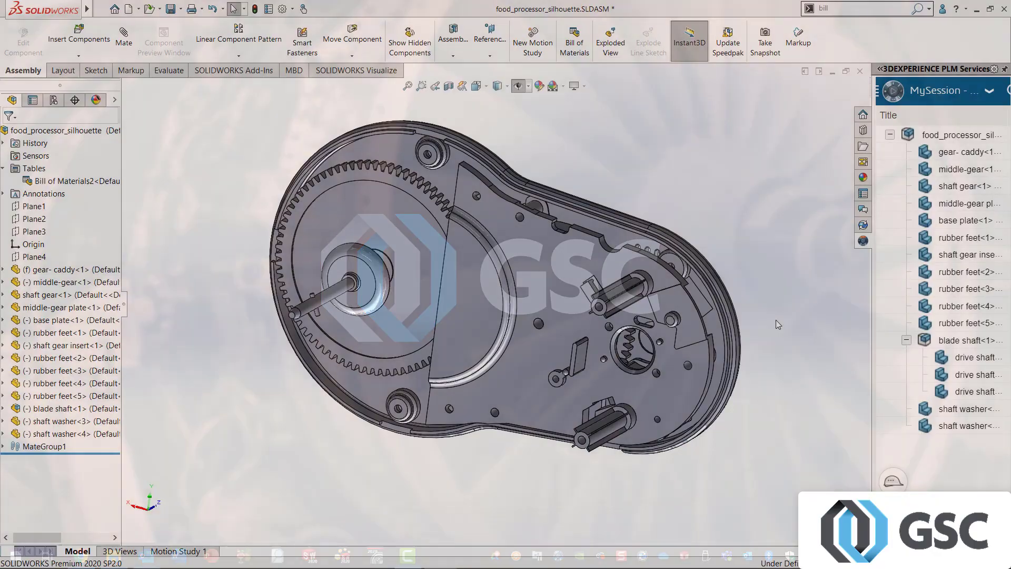
Add Desktop 2 in Task View, move the Project X deck onto it, and switch there
key("super+Tab")
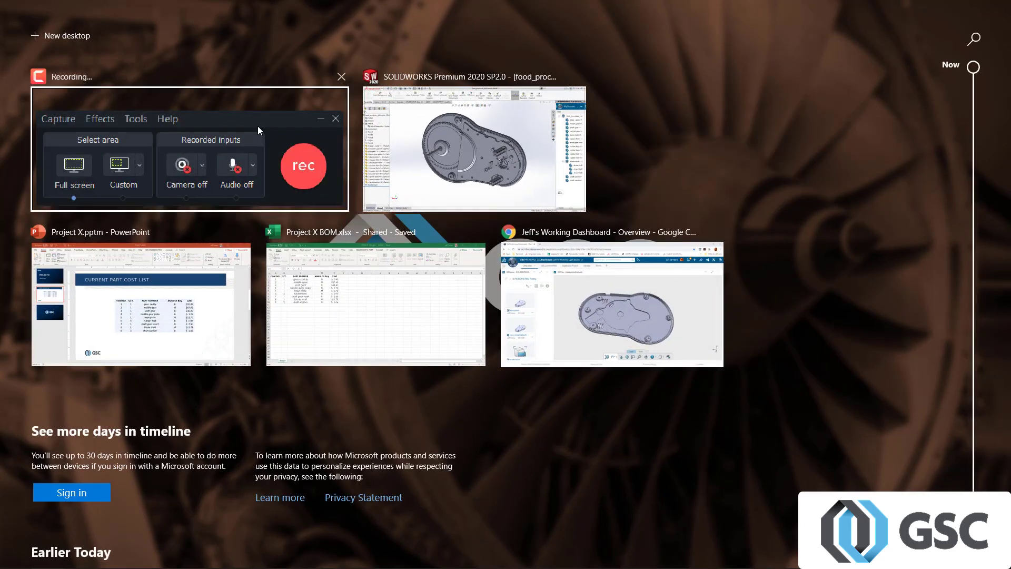
left_click(78, 38)
mouse_move(78, 39)
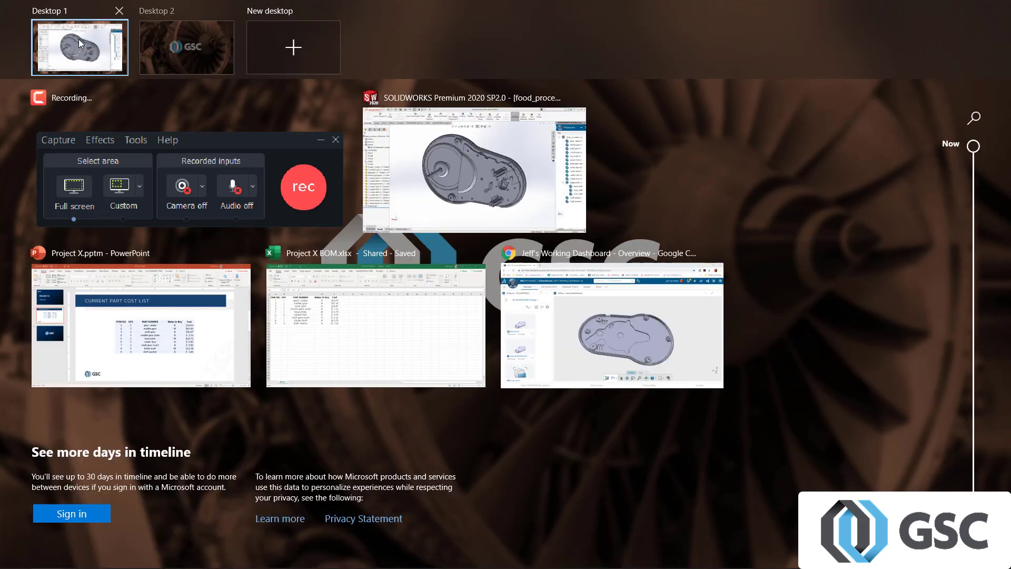
mouse_move(163, 38)
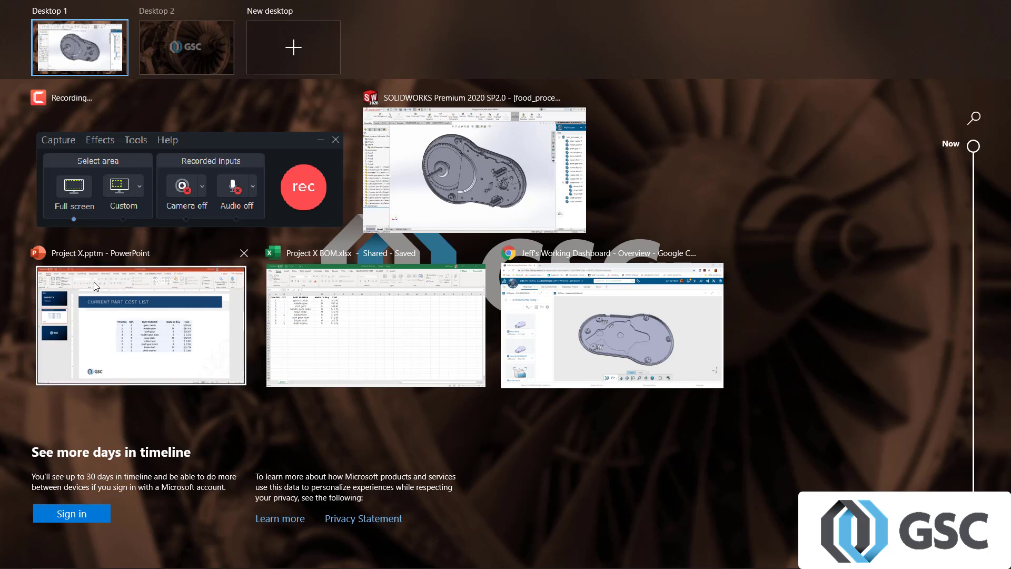
left_click_drag(94, 282, 154, 29)
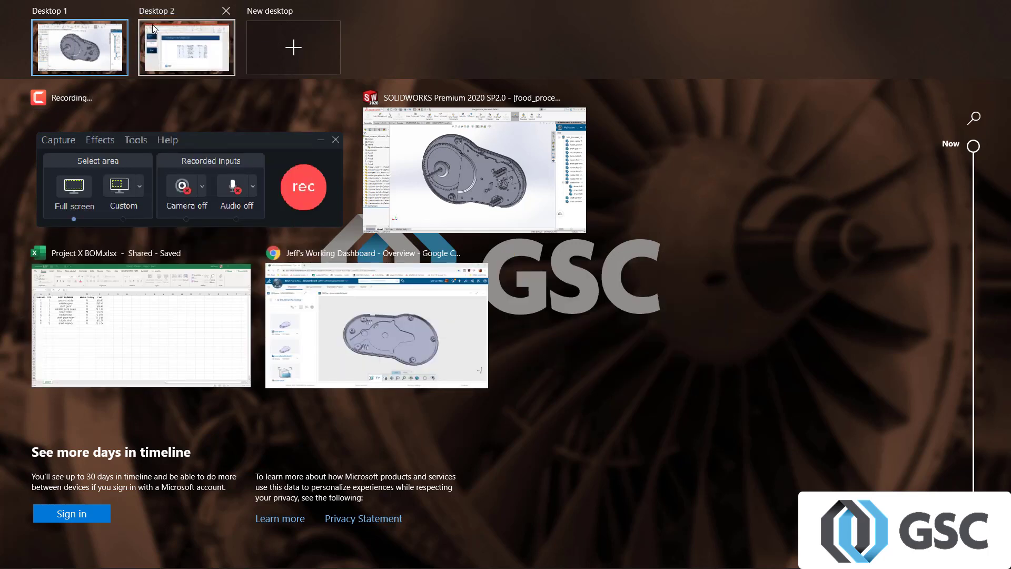
left_click(164, 38)
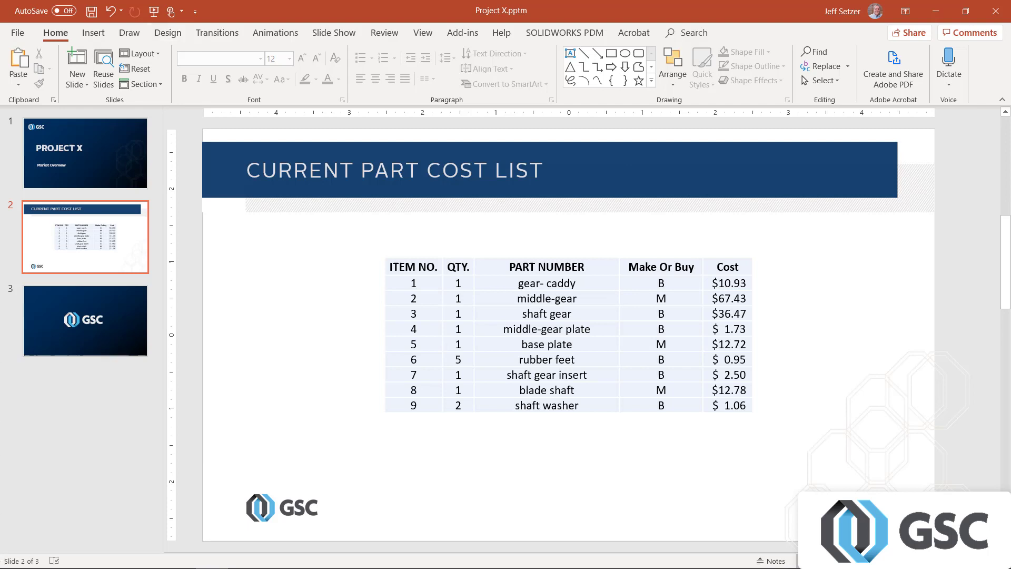
Launch paint.net from a Start menu search for 'paint' on Desktop 2
left_click(2, 563)
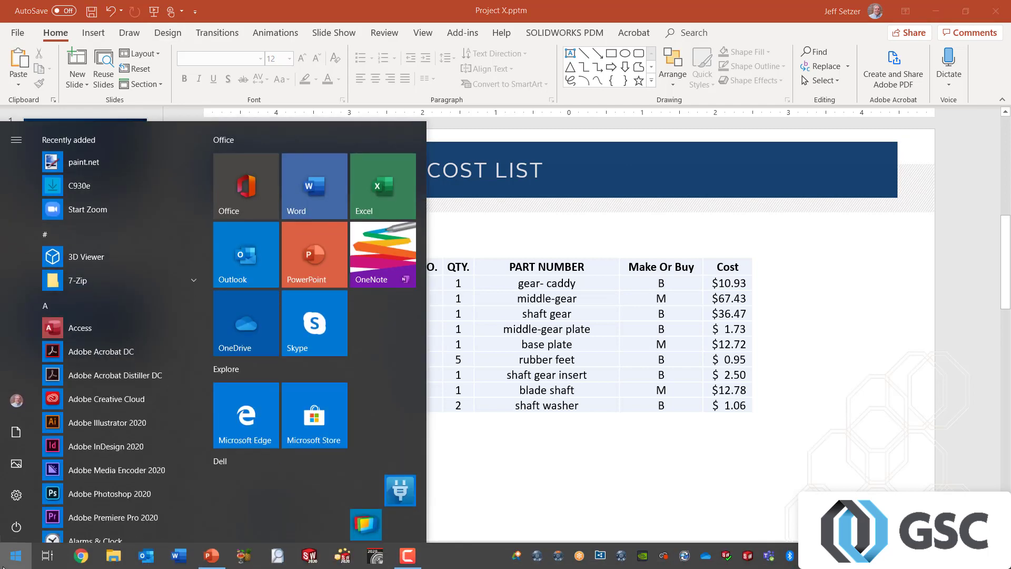
type("paint")
key("Return")
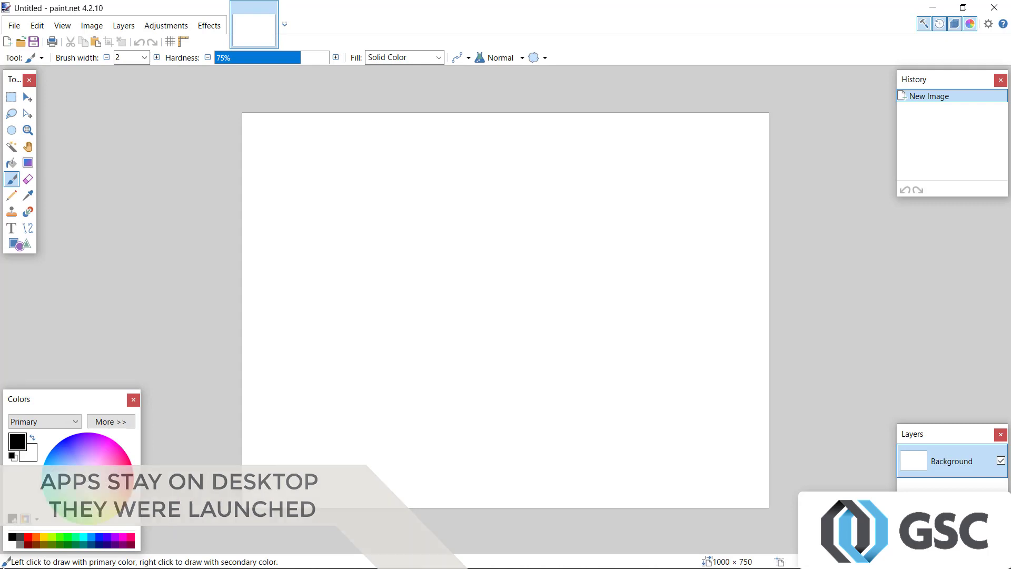
Check Desktop 2's windows, then open Task View showing only paint.net and the Project X deck
key("alt+Tab")
key("alt+Tab")
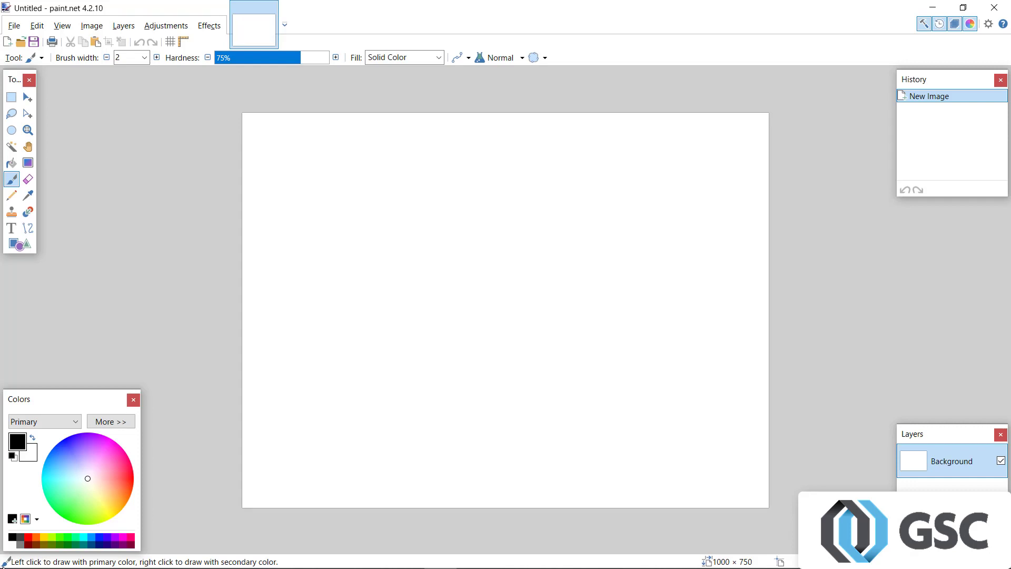
key("super+Tab")
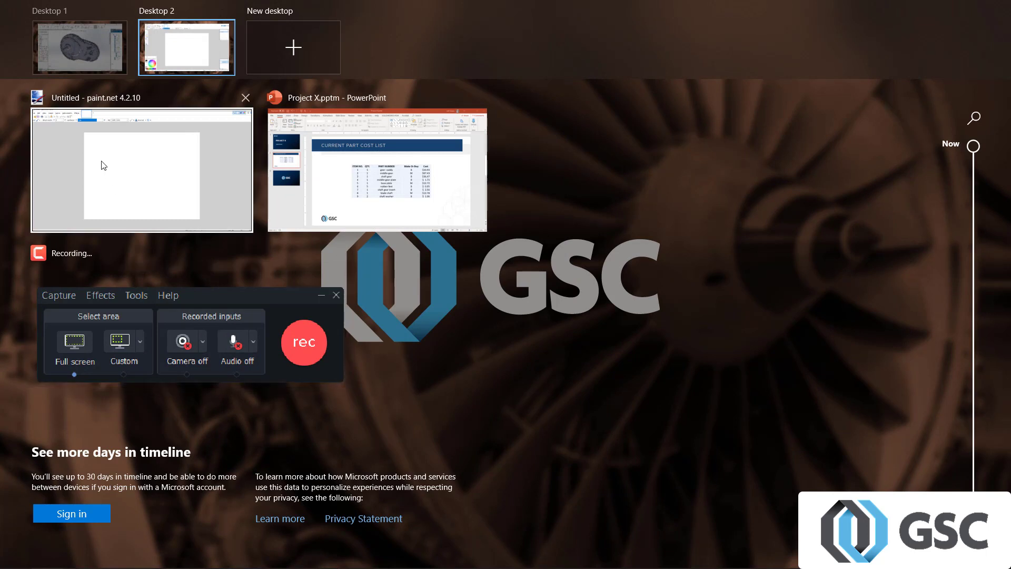
Return to Desktop 1 and cycle through Excel, SOLIDWORKS and the Chrome 3DDashboard
left_click(79, 47)
key("alt+Tab")
key("alt+Tab")
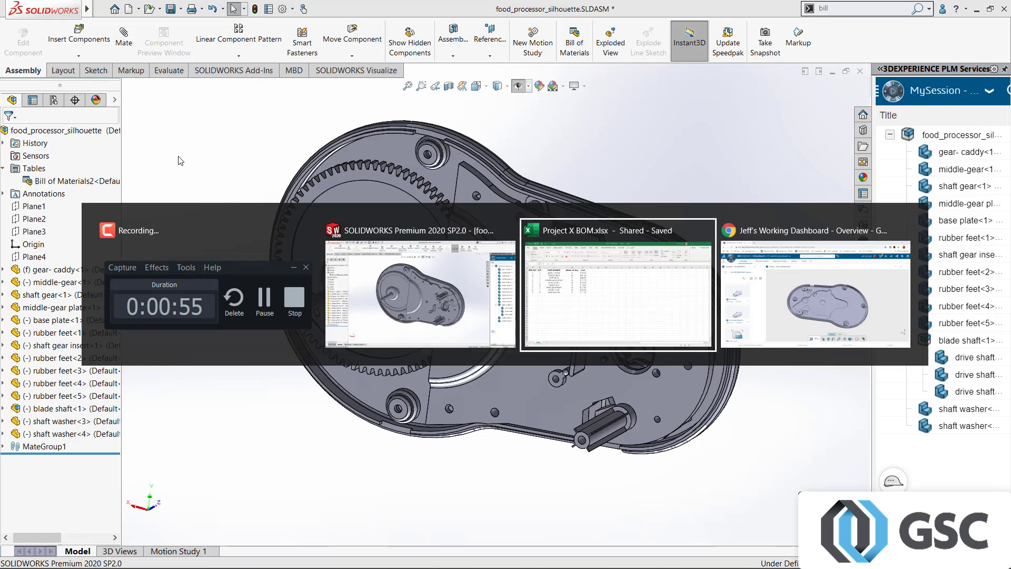
key("alt+Tab")
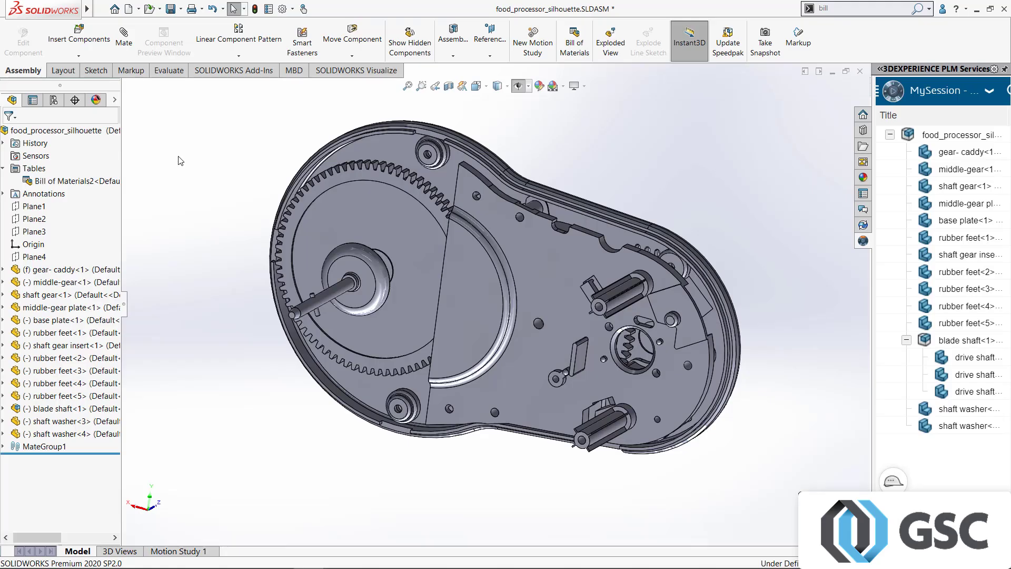
key("alt+Tab")
key("alt+Tab")
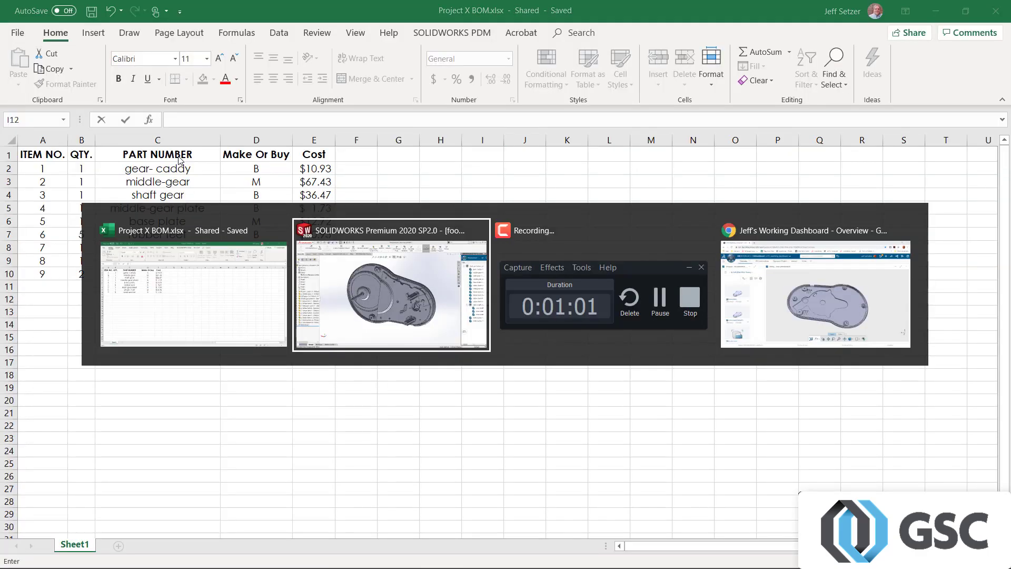
key("alt+Tab")
key("alt+Tab")
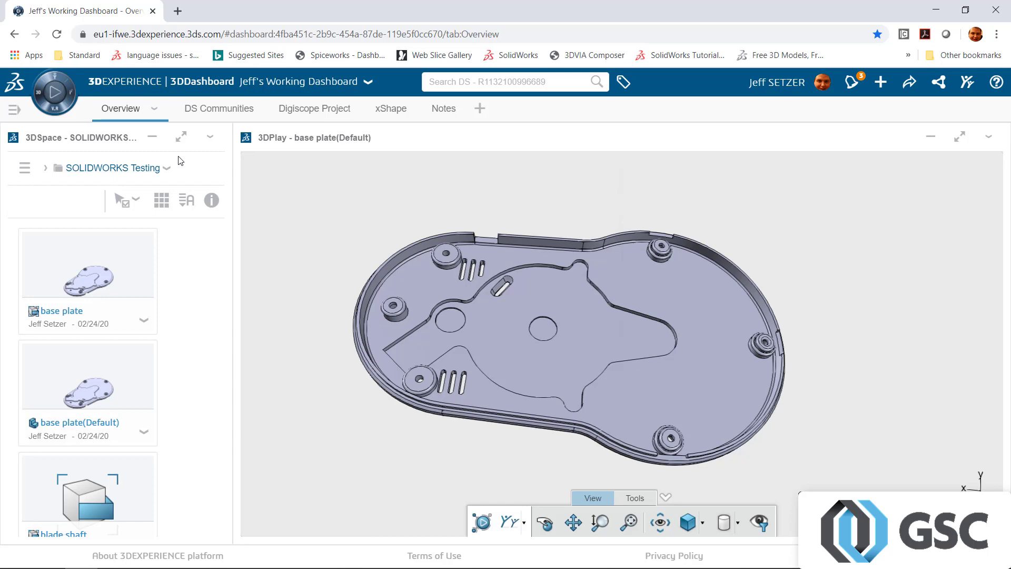
Launch Snipping Tool by searching for 'snip'
key("super")
type("snip")
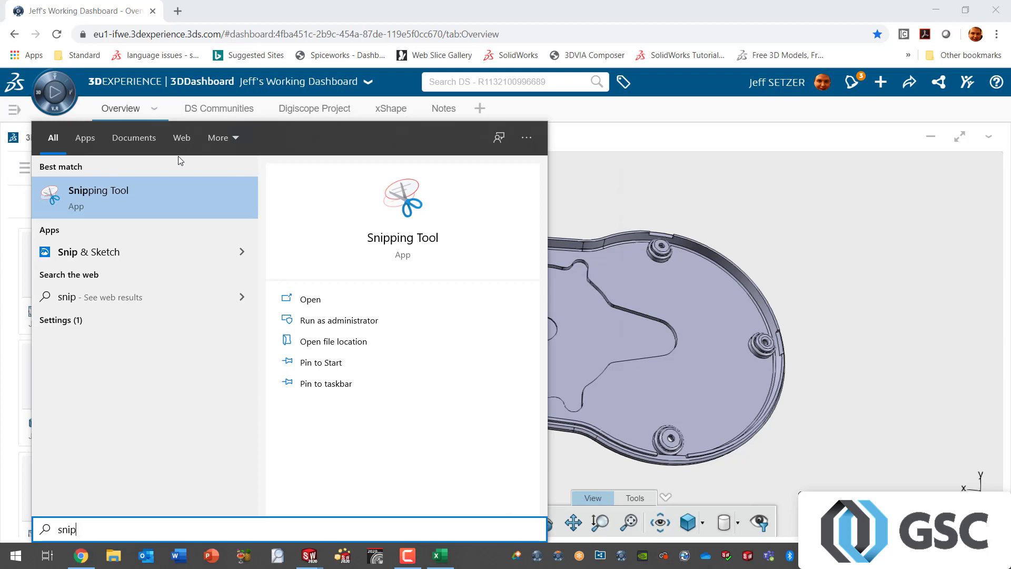
key("Return")
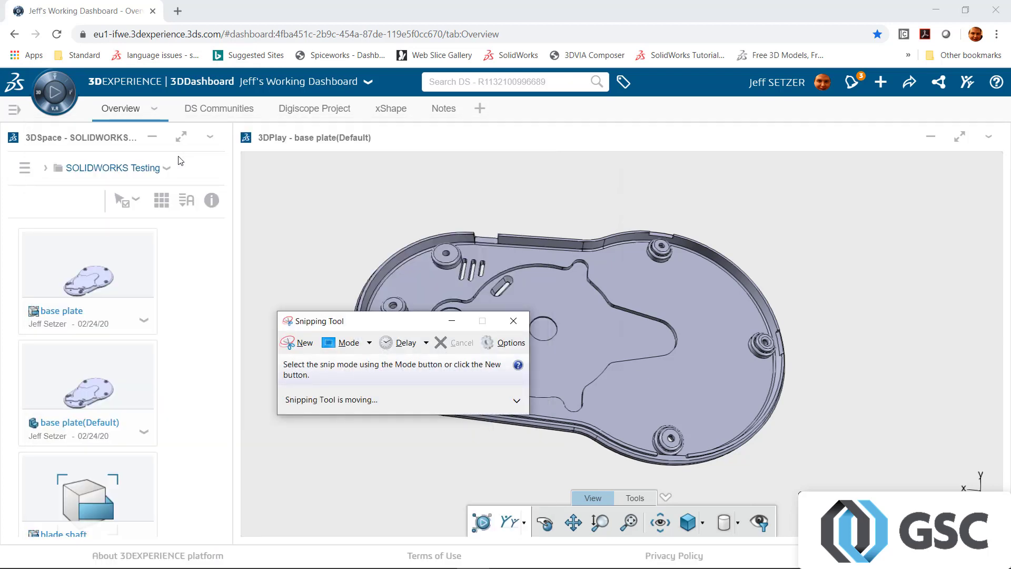
Snip the base plate 3D view, copy it, and move to Desktop 2
left_click(305, 342)
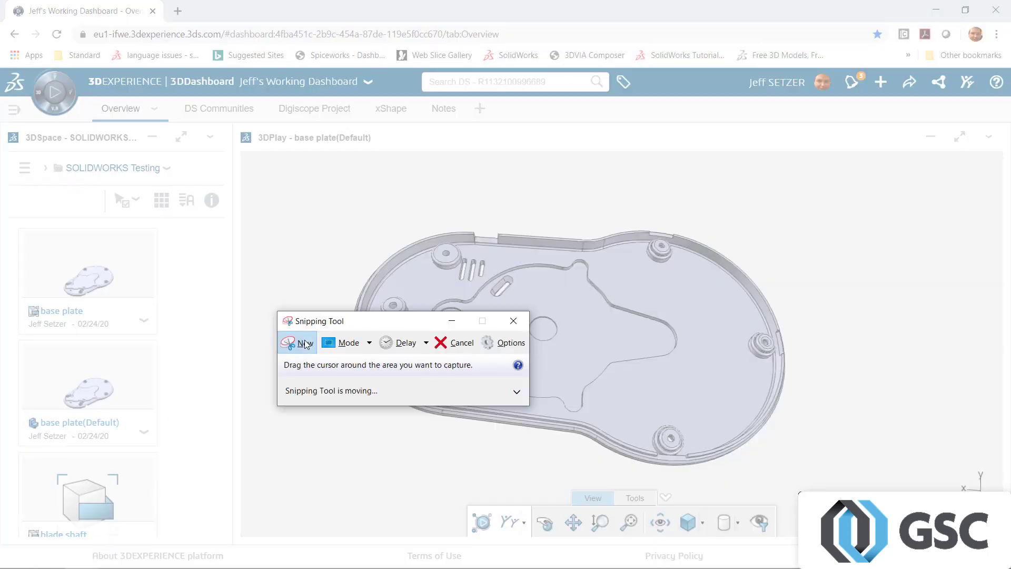
left_click_drag(304, 195, 821, 475)
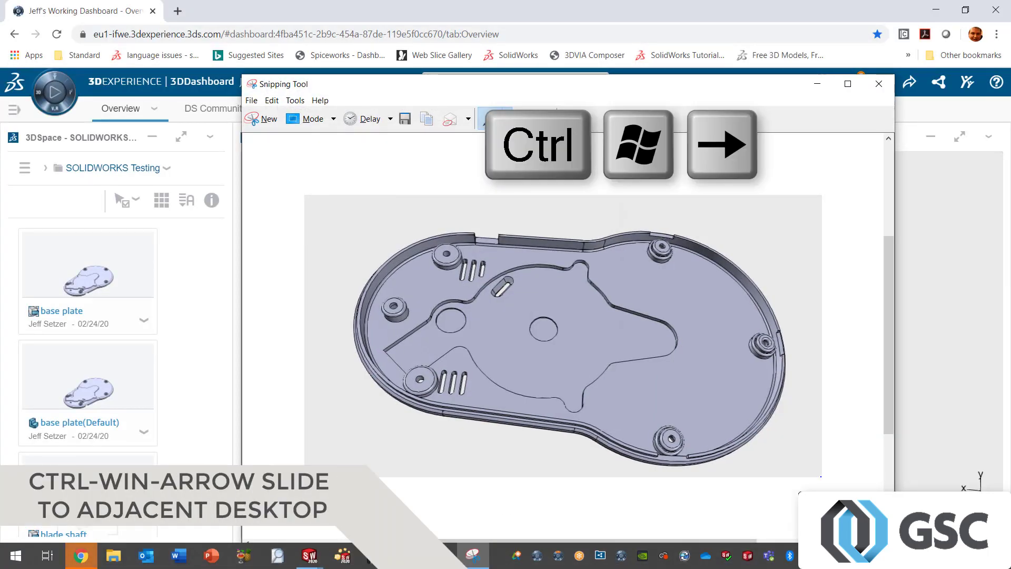
left_click(429, 119)
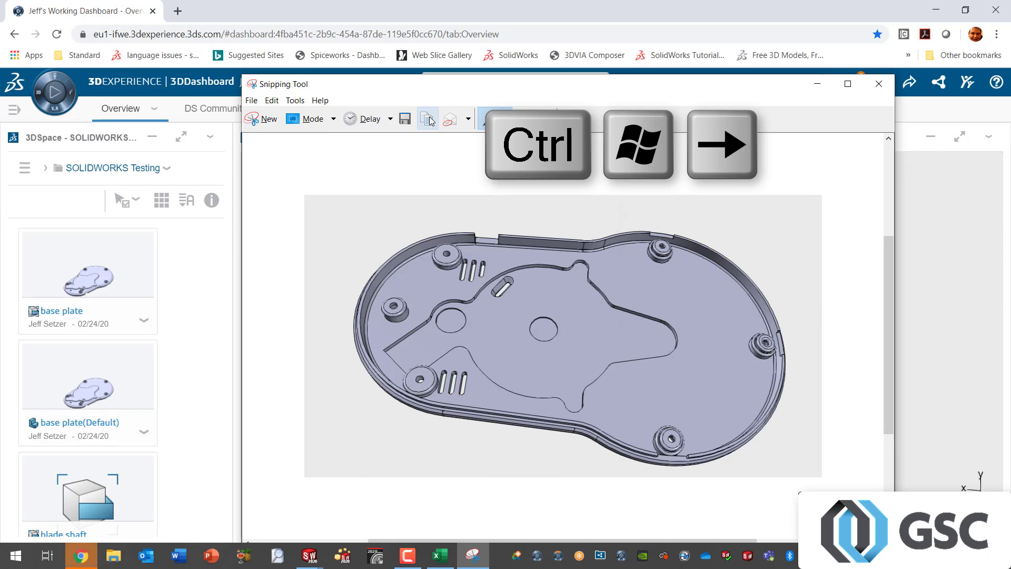
key("ctrl+super+Right")
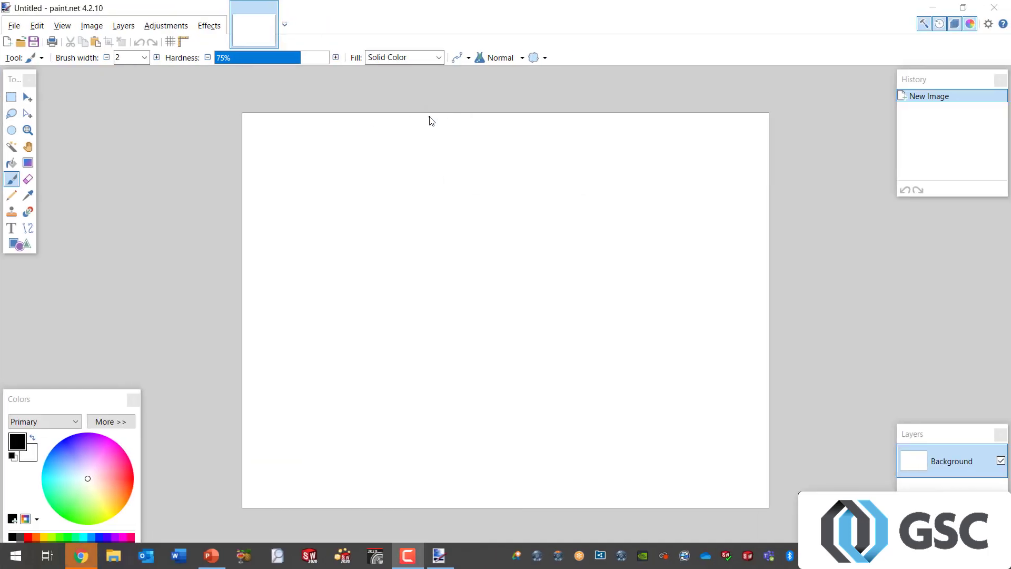
Create a new 983 × 536 paint.net image and paste the base plate snip into it
left_click(19, 27)
left_click(34, 43)
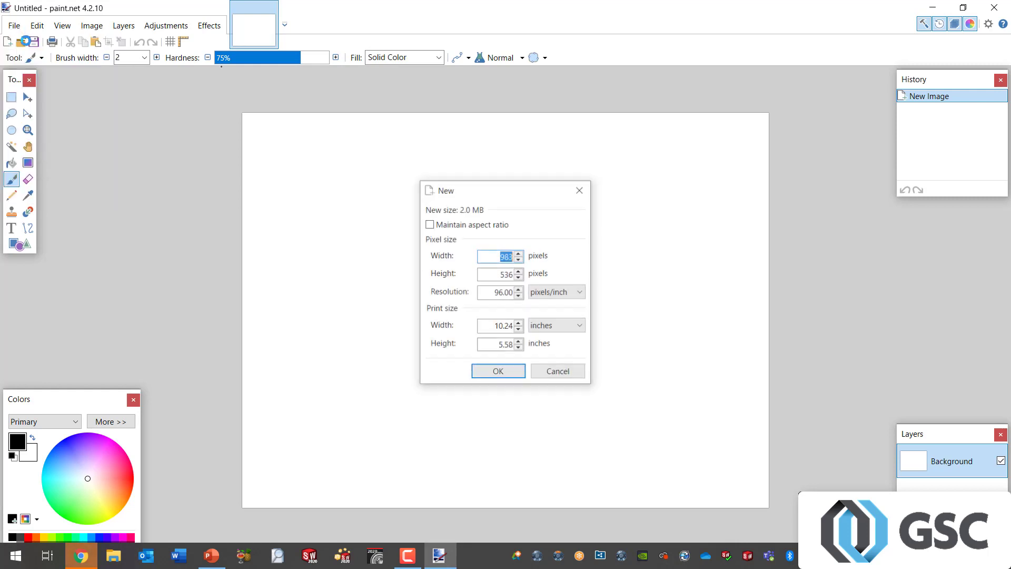
left_click(510, 373)
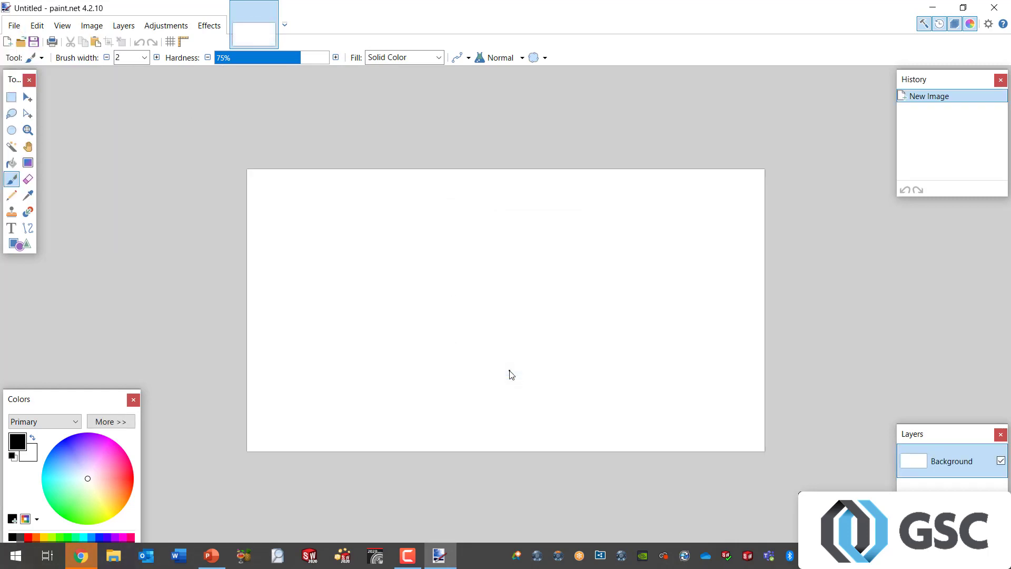
key("ctrl+v")
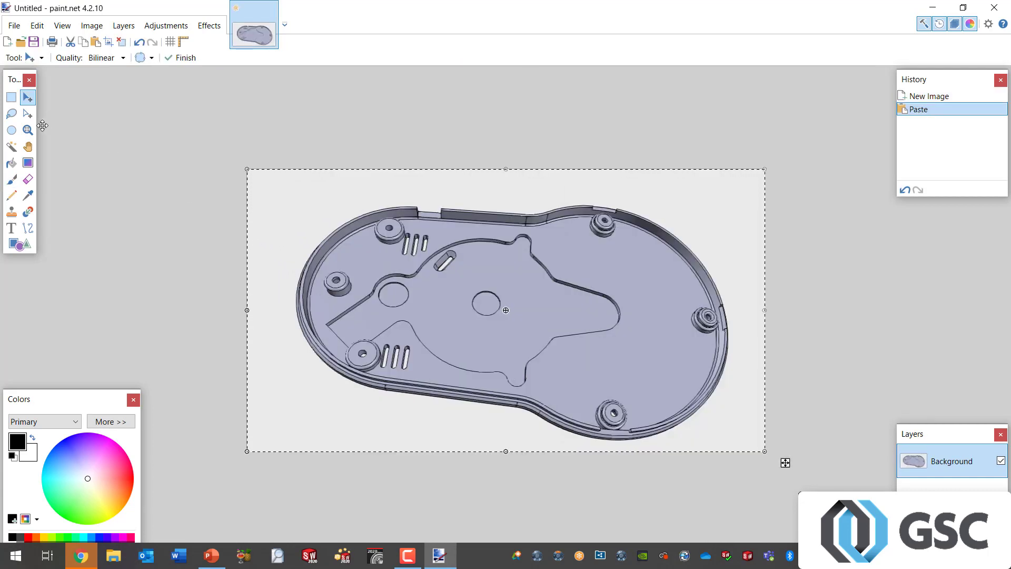
left_click(22, 148)
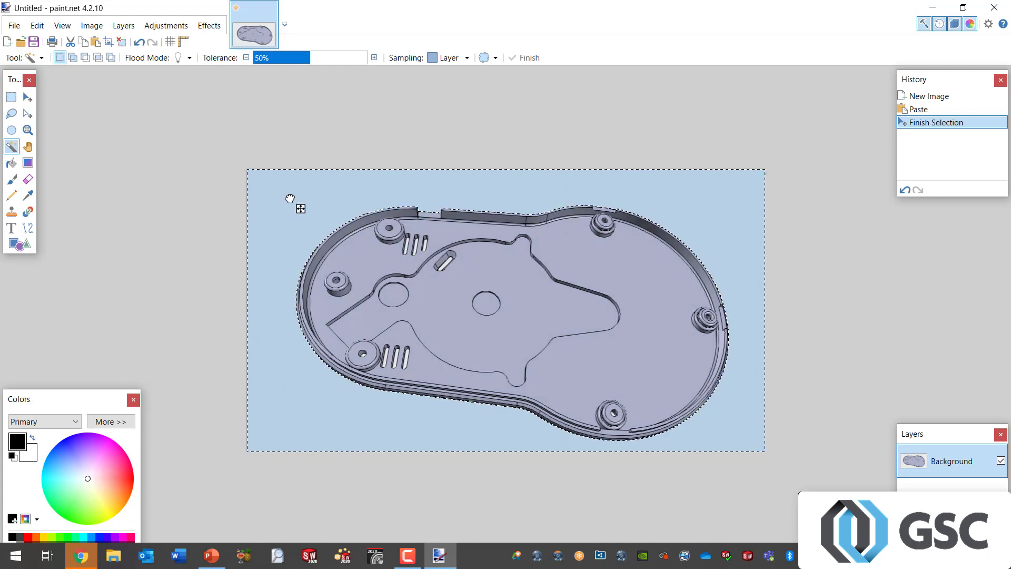
Erase the grey background and the grey inside three upper slots to transparency
left_click(290, 199)
key("Delete")
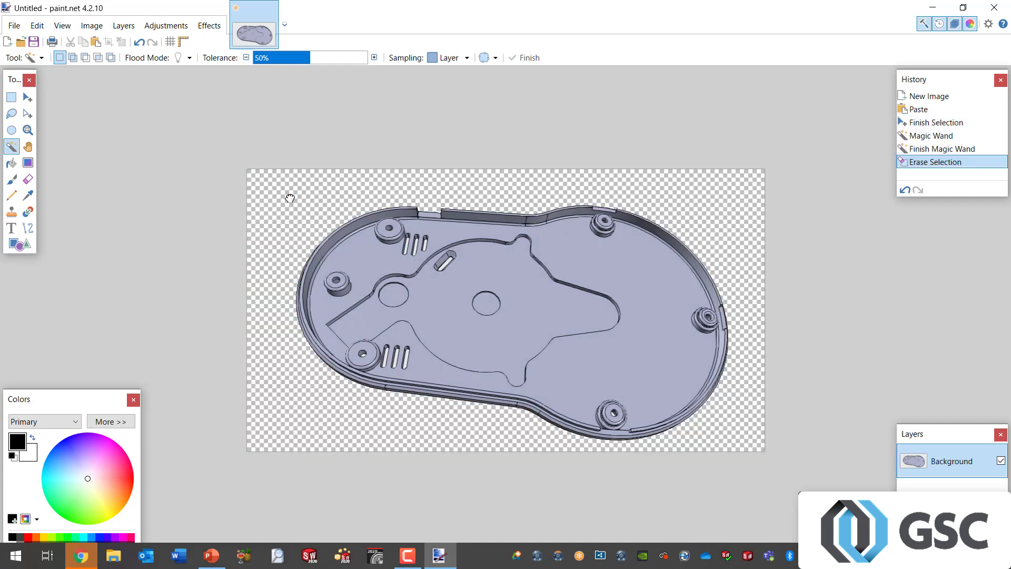
left_click(445, 265)
key("Delete")
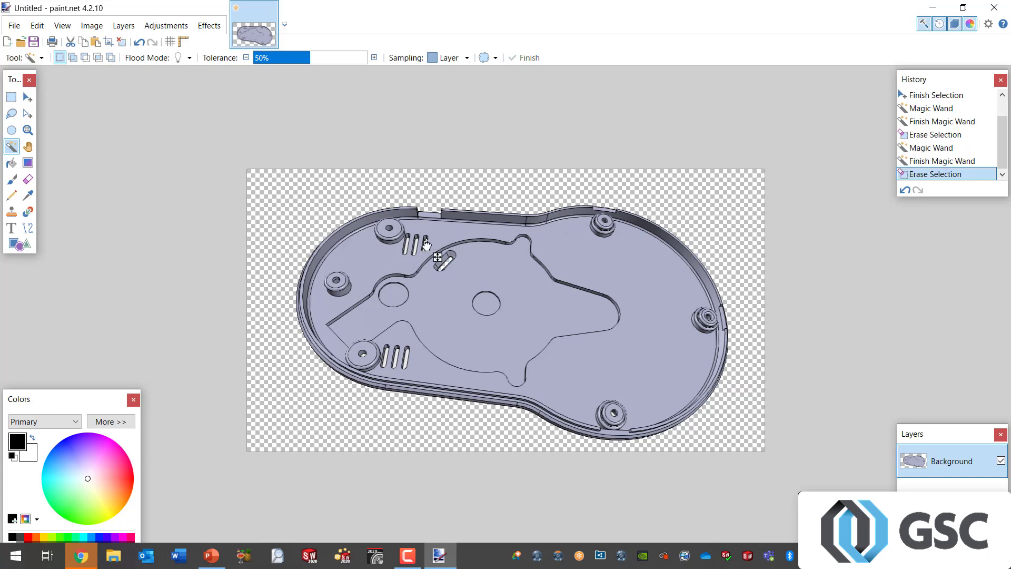
left_click(426, 245)
key("Delete")
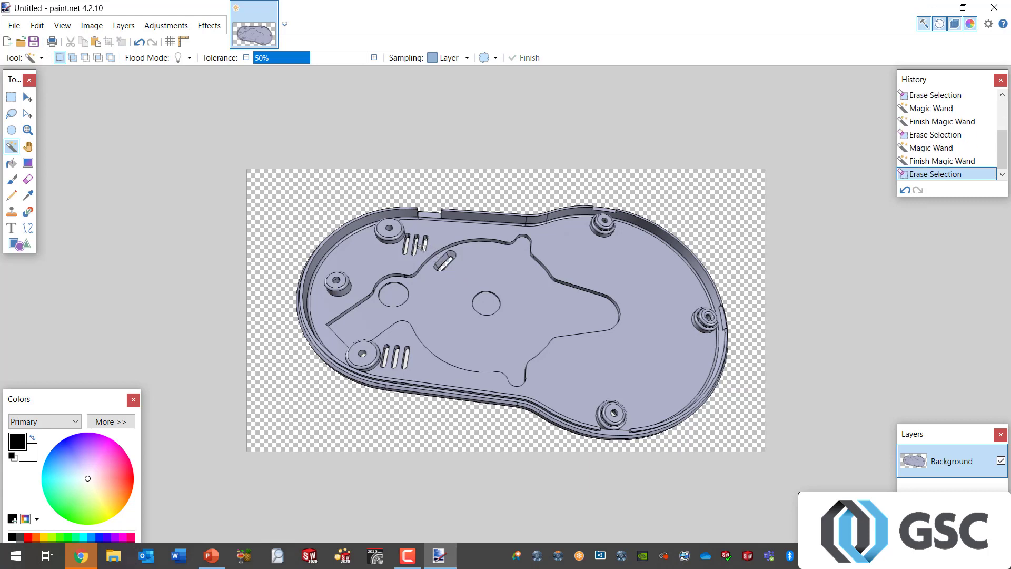
left_click(414, 245)
key("Delete")
Erase the grey inside the lower slots and the bottom boss, undoing a stray boss selection
left_click(406, 360)
key("Delete")
left_click(408, 360)
key("Delete")
left_click(363, 354)
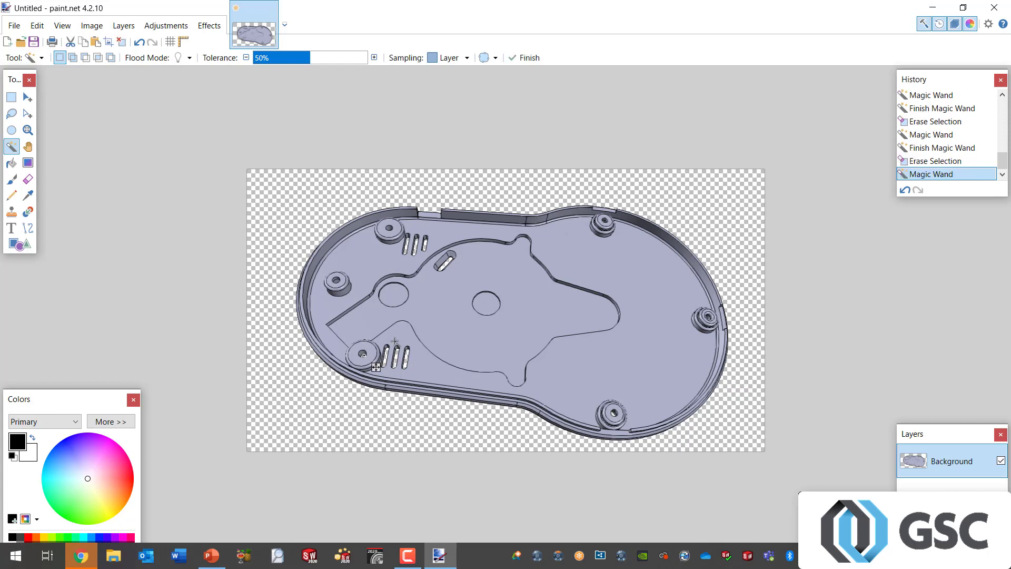
key("ctrl+z")
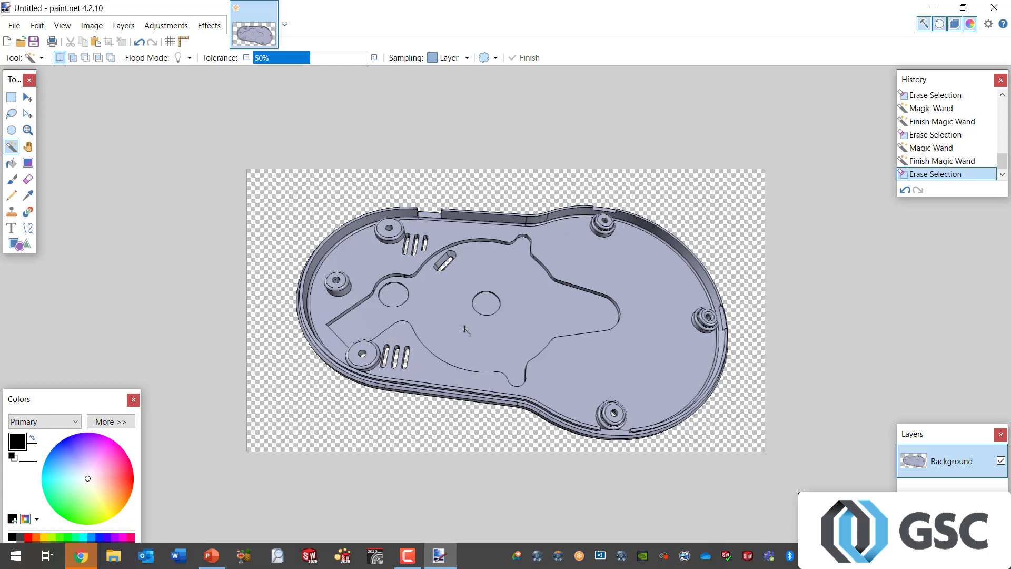
left_click(616, 415)
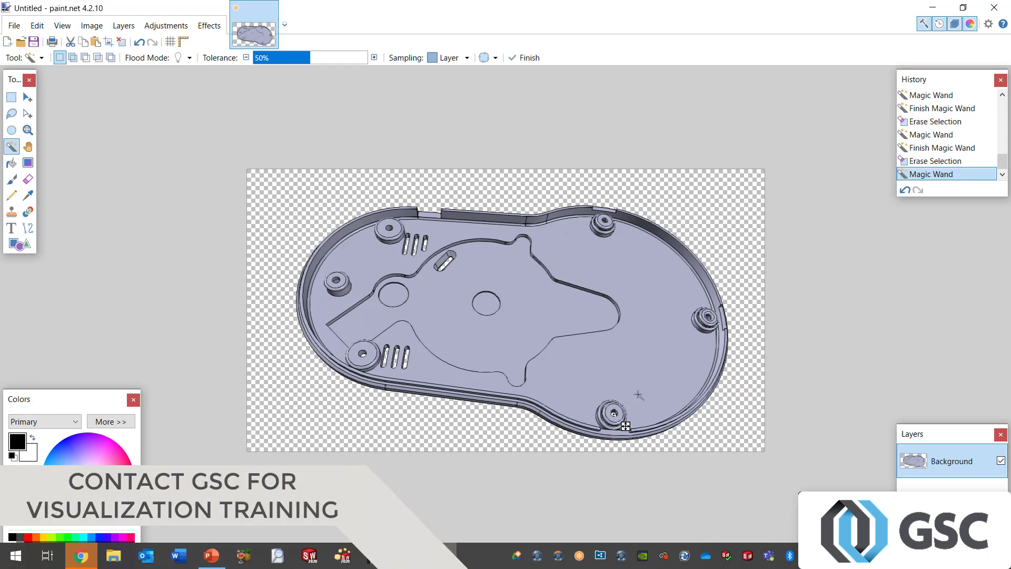
key("Delete")
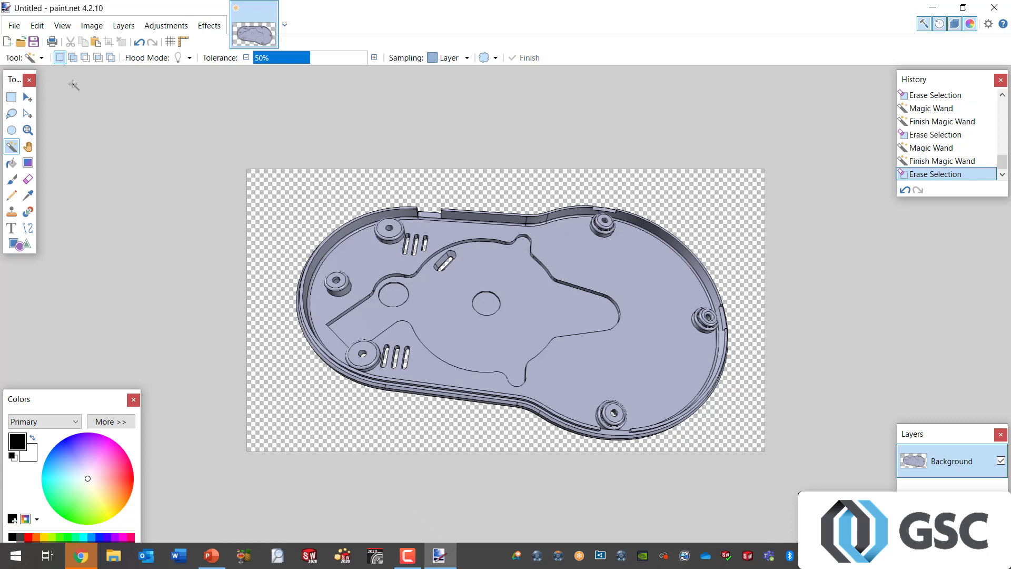
Select the whole image and switch back to the Project X presentation
key("ctrl+a")
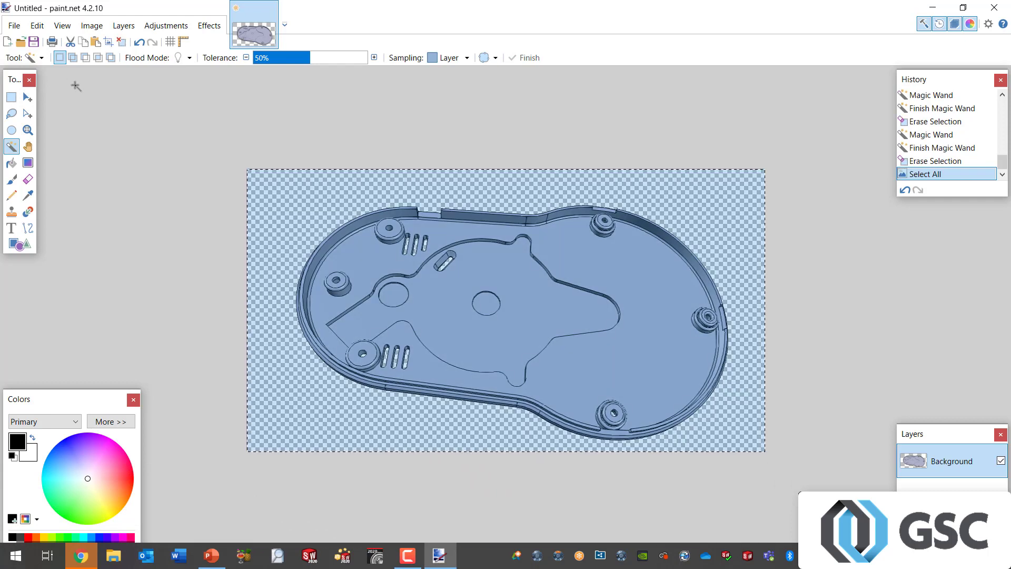
key("alt+Tab")
key("Tab")
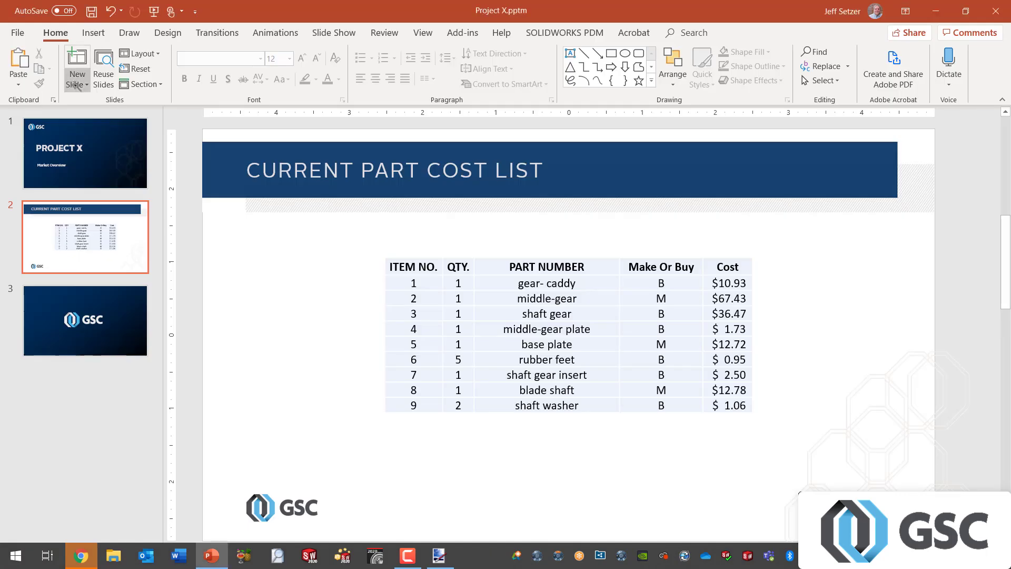
Paste the base plate render onto the title slide, shrink it, and move it right of PROJECT X
left_click(97, 160)
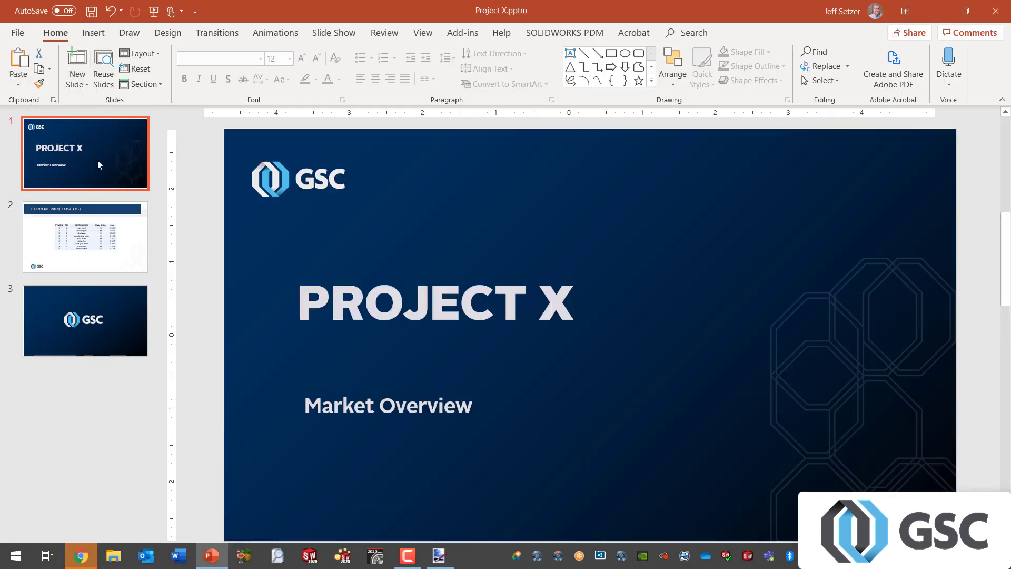
key("ctrl+v")
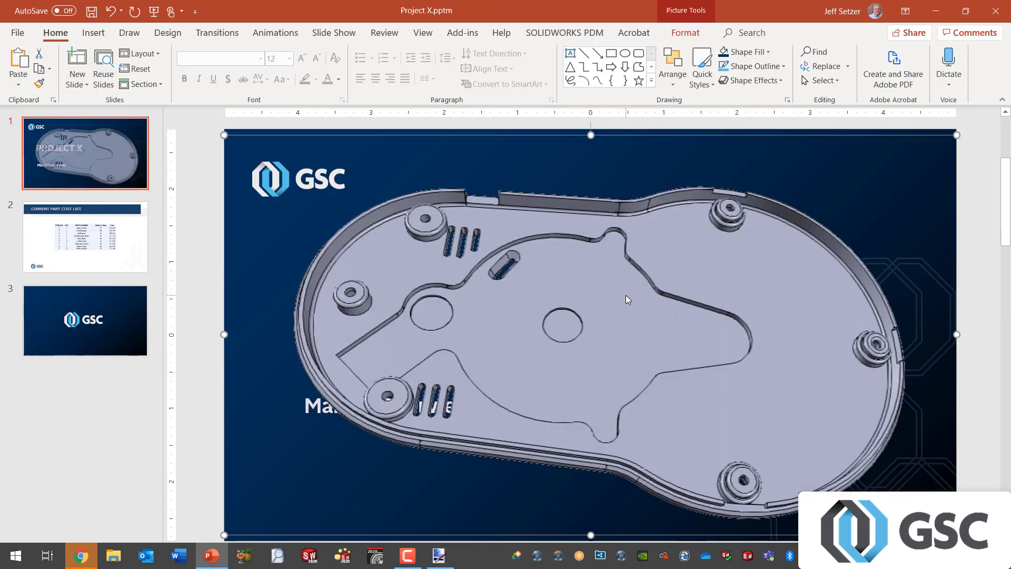
left_click_drag(228, 143, 607, 323)
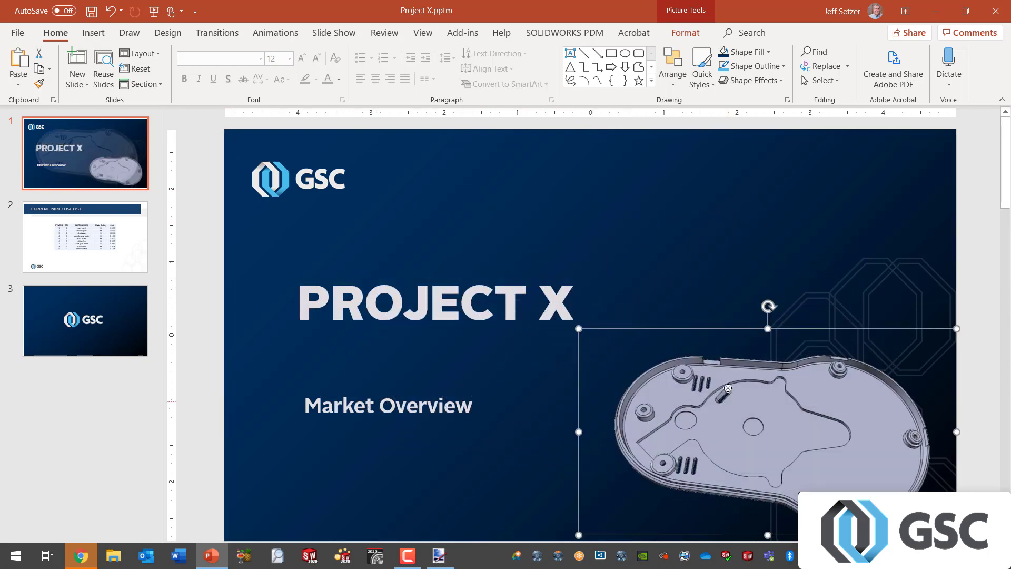
left_click_drag(726, 401, 730, 339)
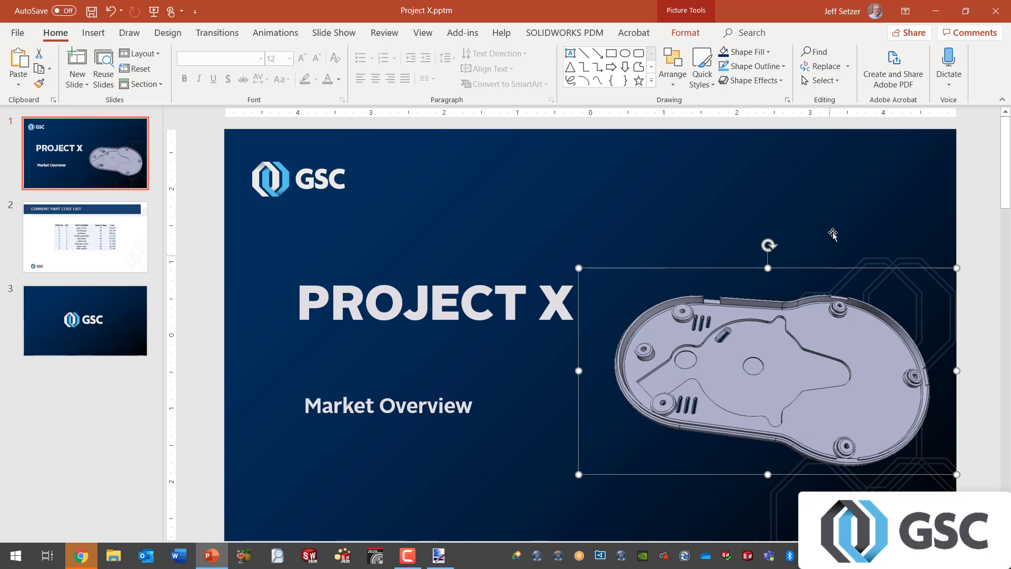
left_click(969, 170)
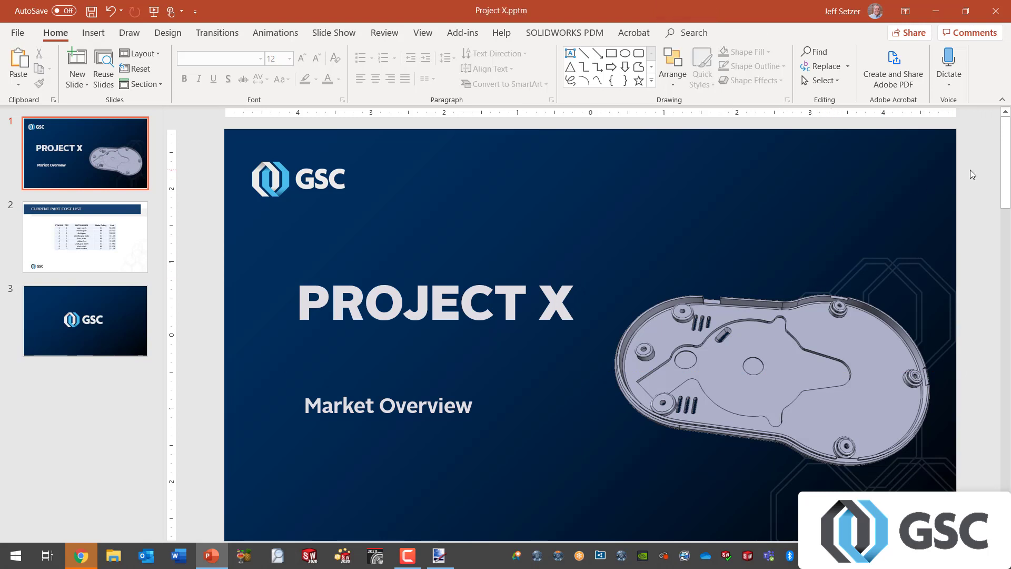